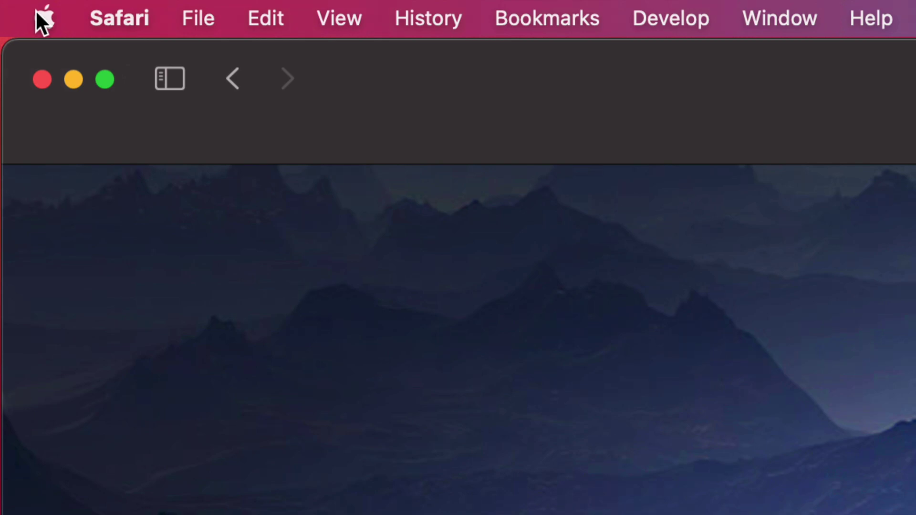
# Open the App Store from the Apple menu to reach the Updates page
pyautogui.click(36, 10)
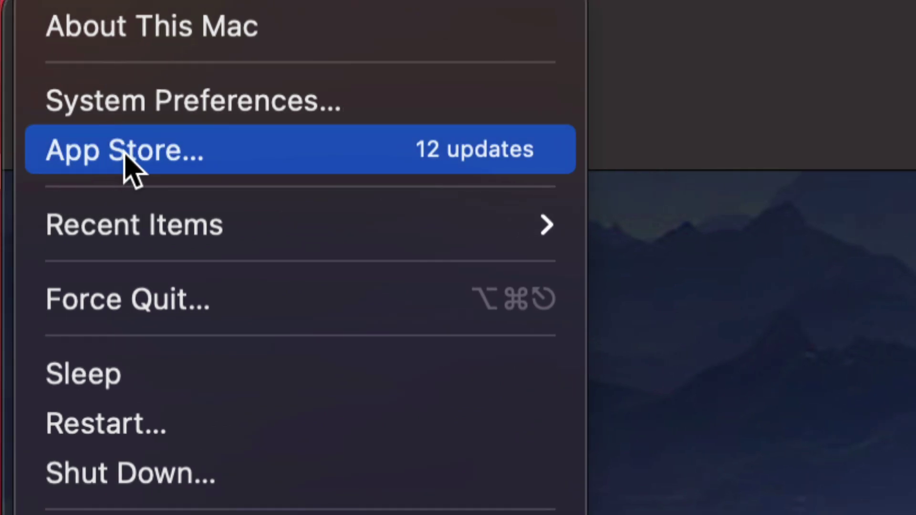
pyautogui.click(153, 161)
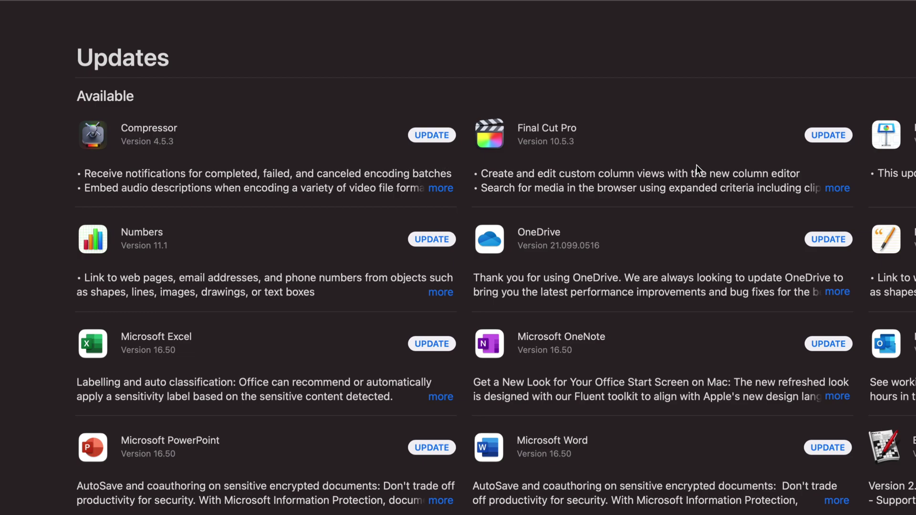
# Expand the full release notes for Final Cut Pro and Compressor
pyautogui.click(837, 189)
pyautogui.scroll(-5, 877, 500)
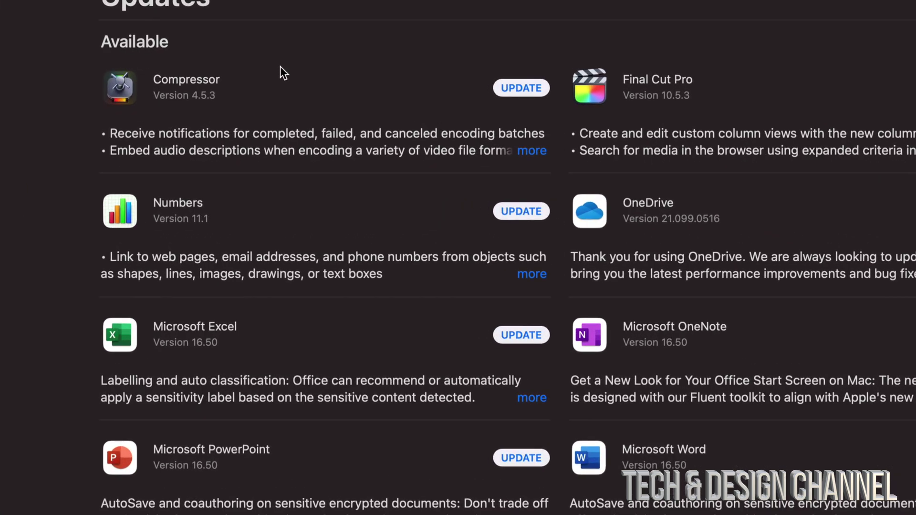
pyautogui.click(533, 152)
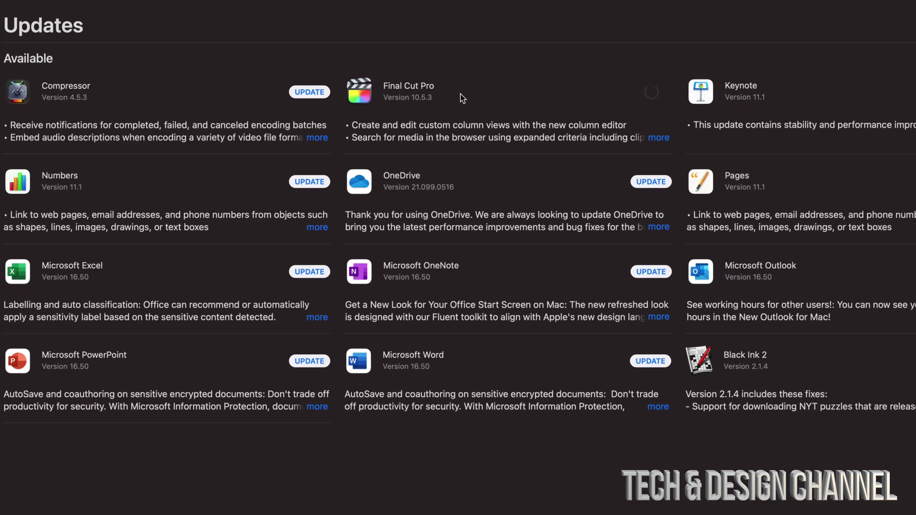
# Start the Compressor update from the Updates list
pyautogui.click(313, 93)
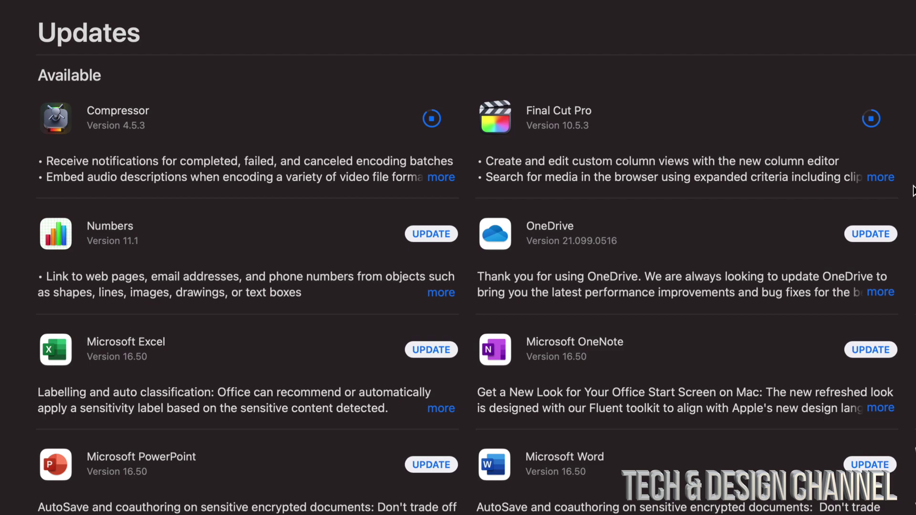
pyautogui.hscroll(2, 913, 190)
pyautogui.hscroll(2, 914, 179)
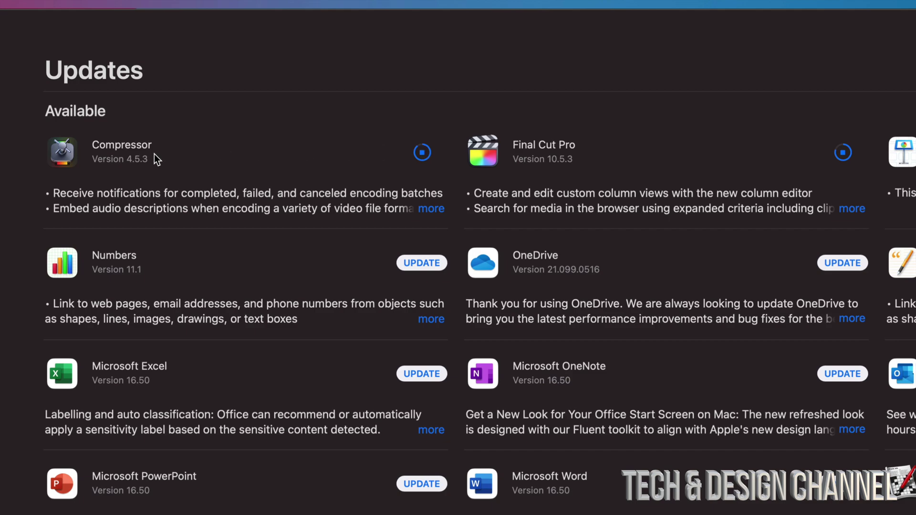
# View Final Cut Pro's product page and expand both apps' What's New notes
pyautogui.click(493, 148)
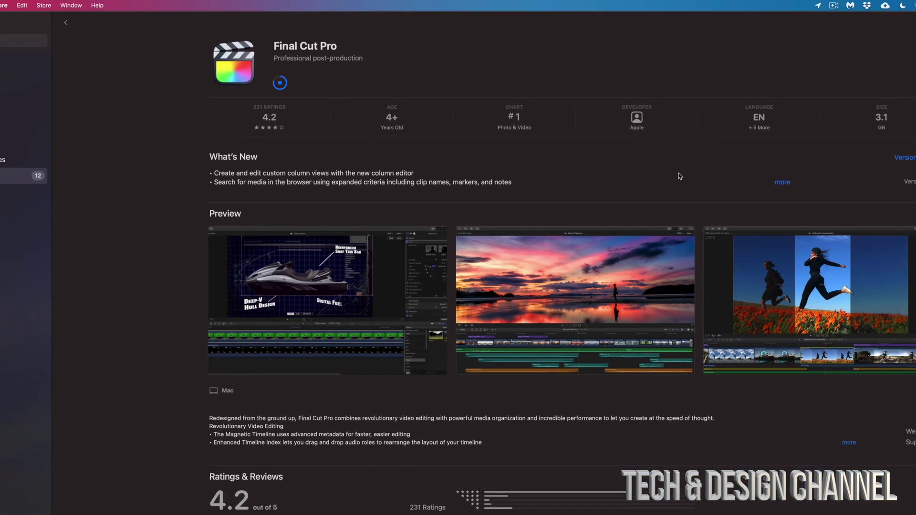
pyautogui.click(782, 182)
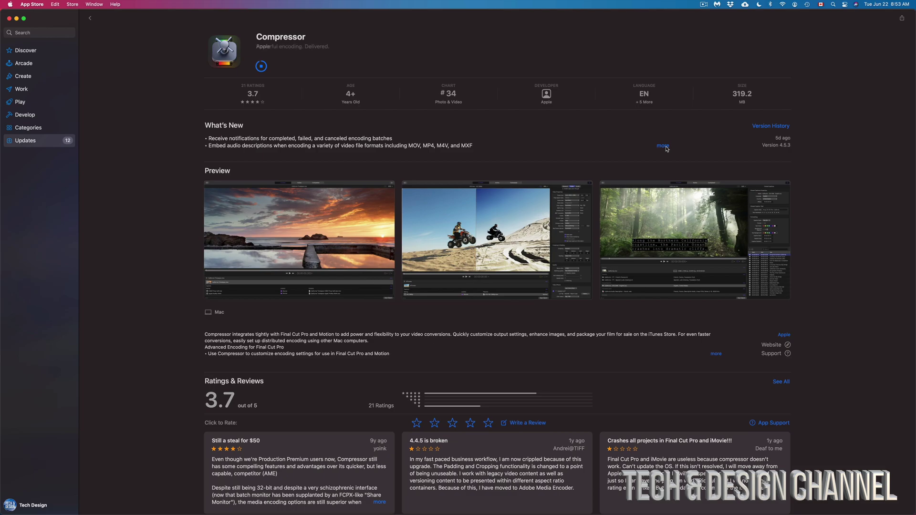
pyautogui.click(663, 145)
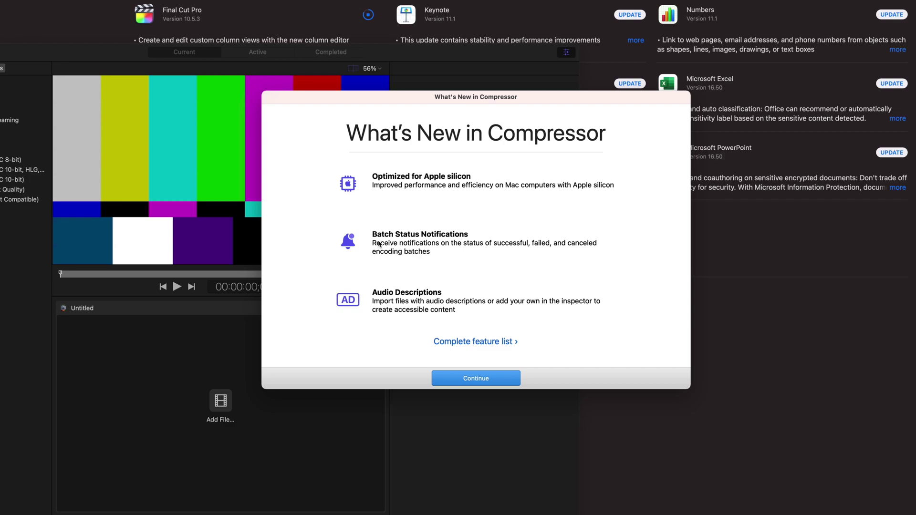
# Dismiss Compressor's What's New screen and move its window aside
pyautogui.click(486, 379)
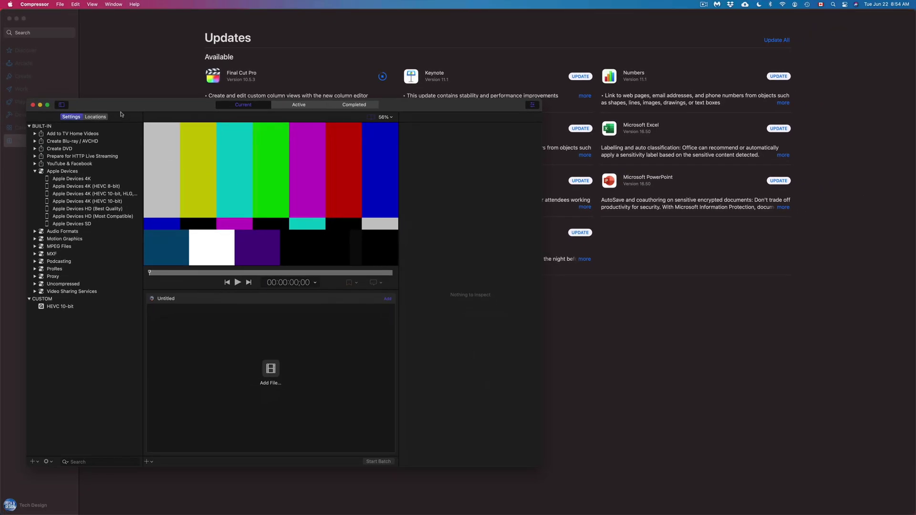
pyautogui.moveTo(121, 113); pyautogui.dragTo(392, 110)
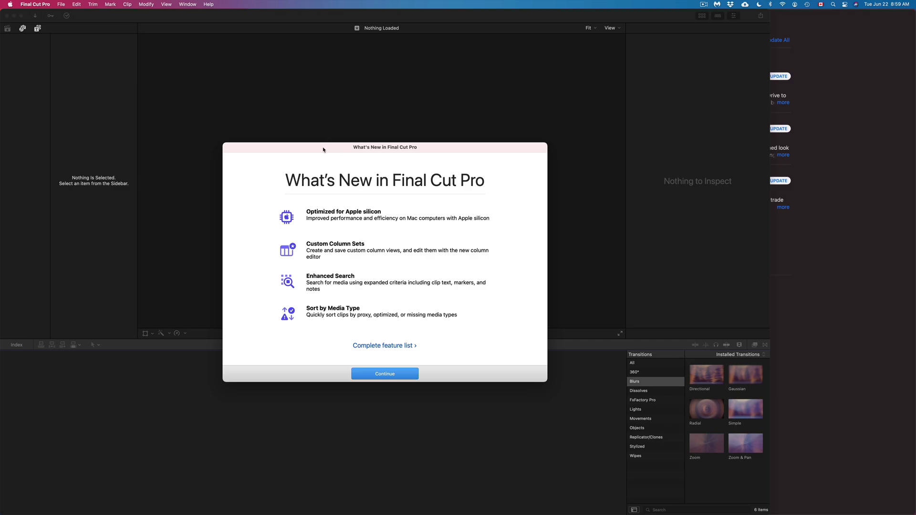
# Shift Final Cut Pro's What's New dialog aside and dismiss it with Continue
pyautogui.moveTo(323, 150); pyautogui.dragTo(376, 150)
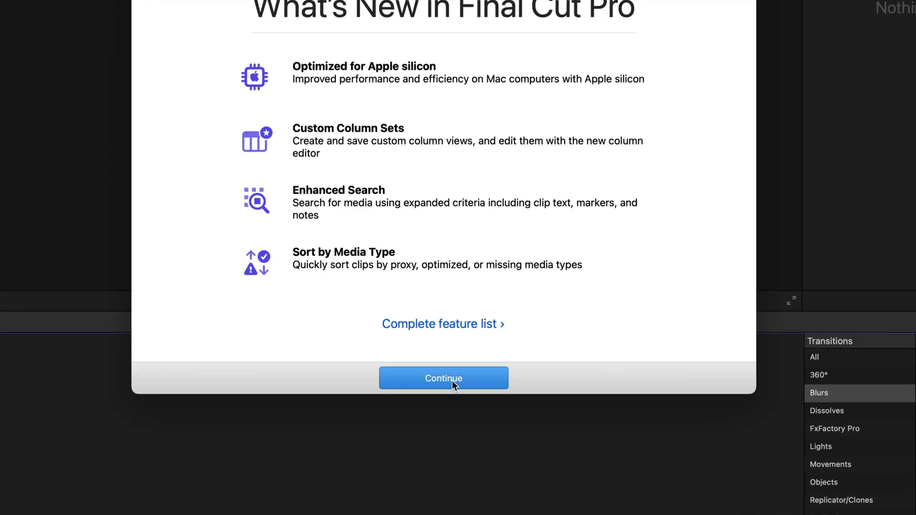
pyautogui.click(439, 373)
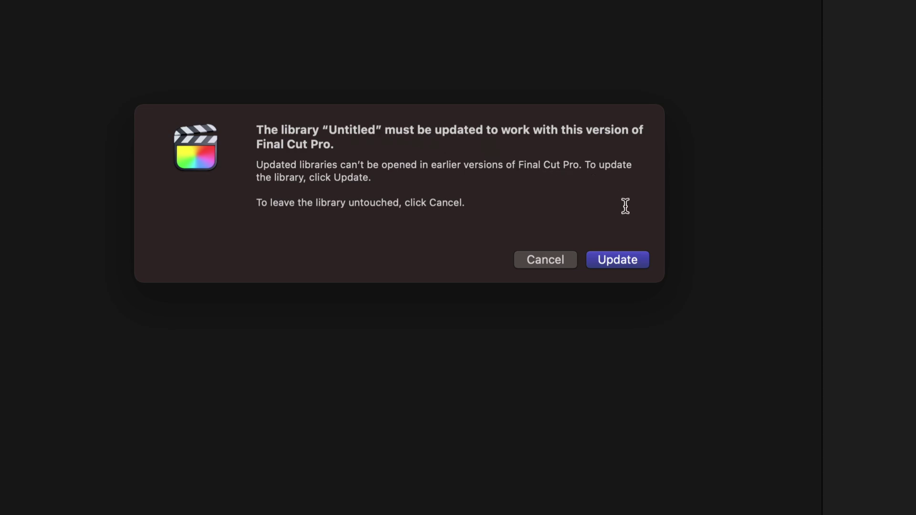
# Confirm updating the 'Untitled' library for this Final Cut Pro version
pyautogui.click(625, 259)
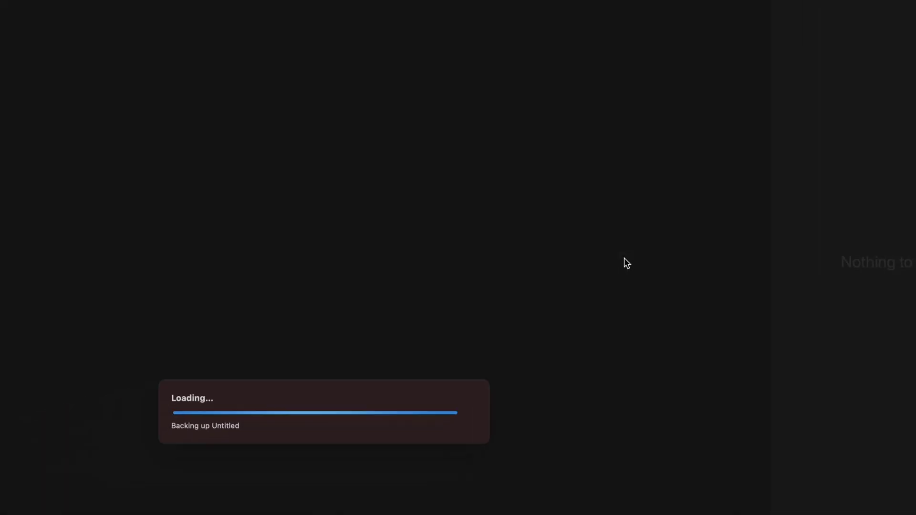